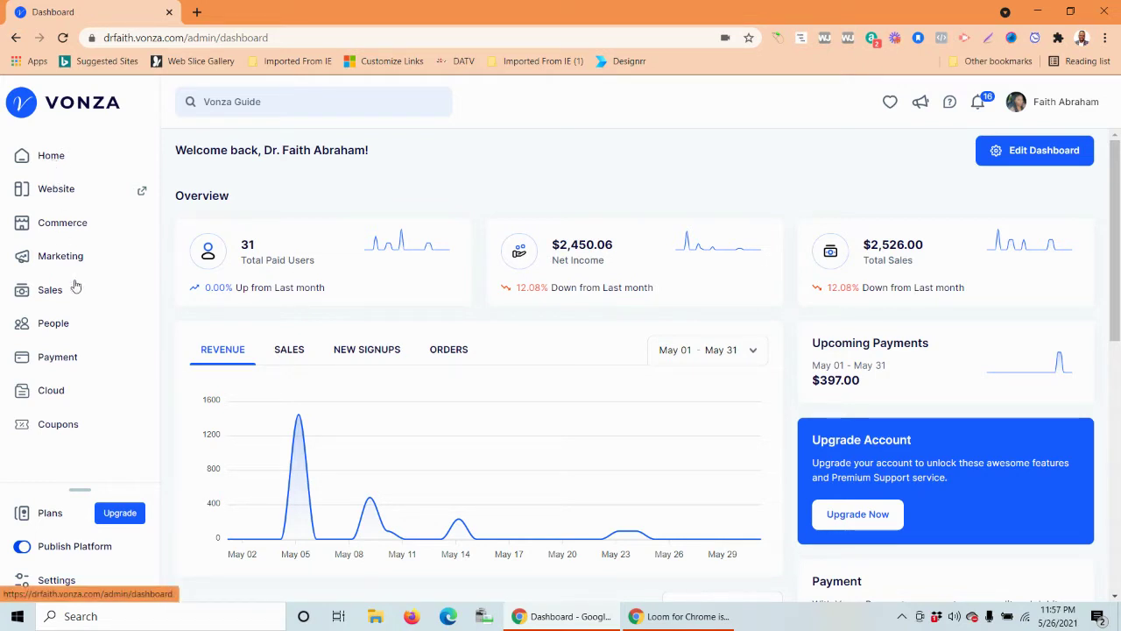
- Reload the Vonza dashboard home to show paid users, net income, sales and revenue chart
click(54, 159)
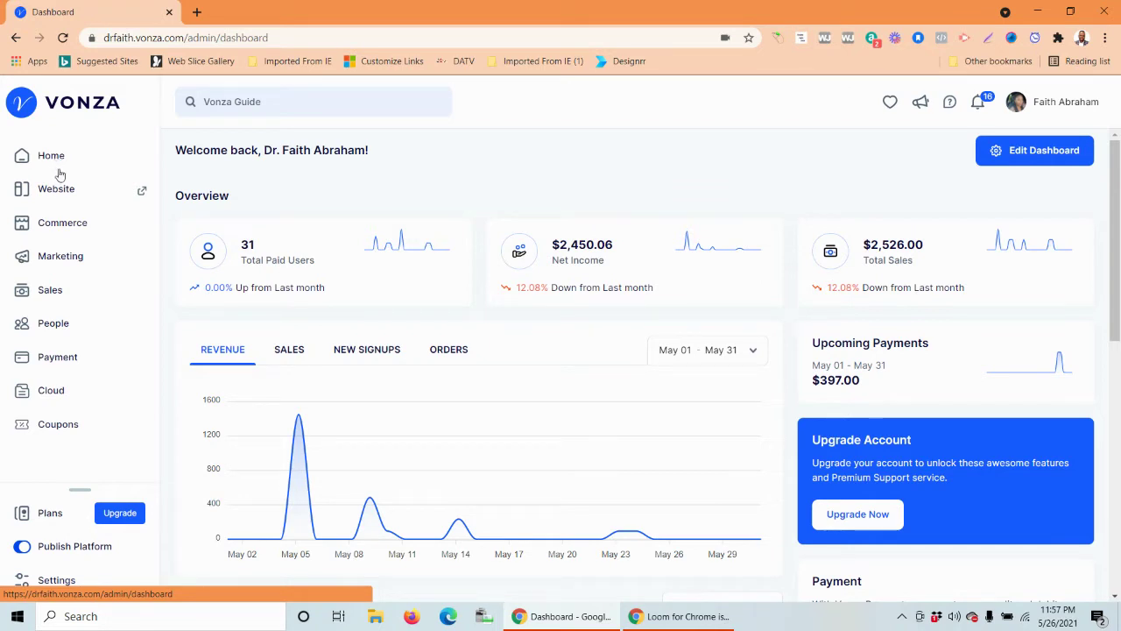
click(63, 192)
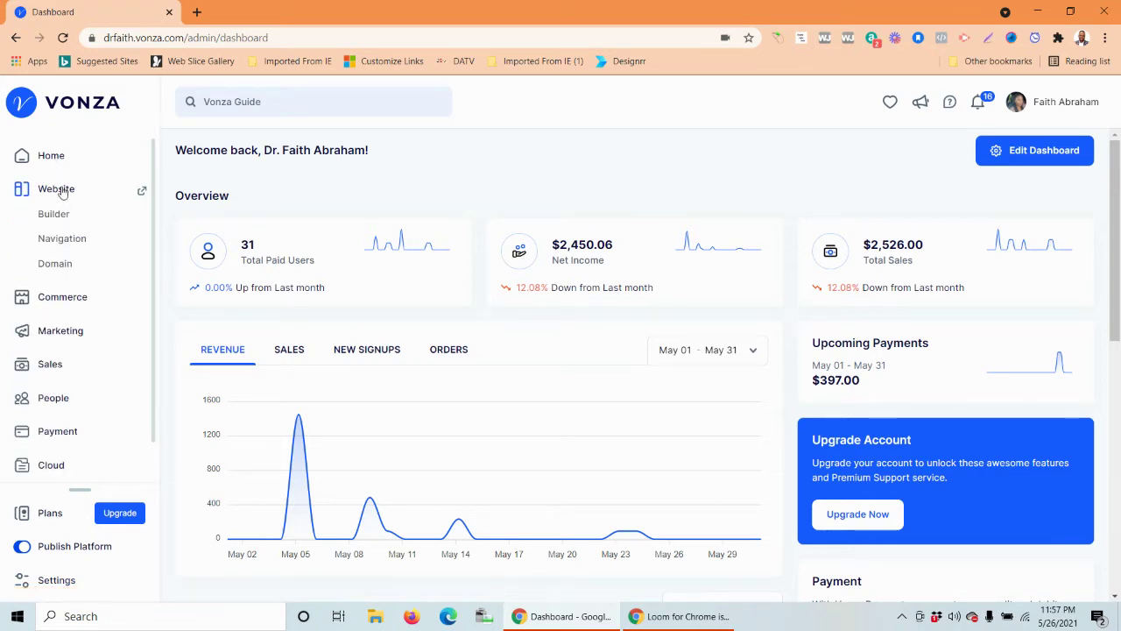
click(68, 216)
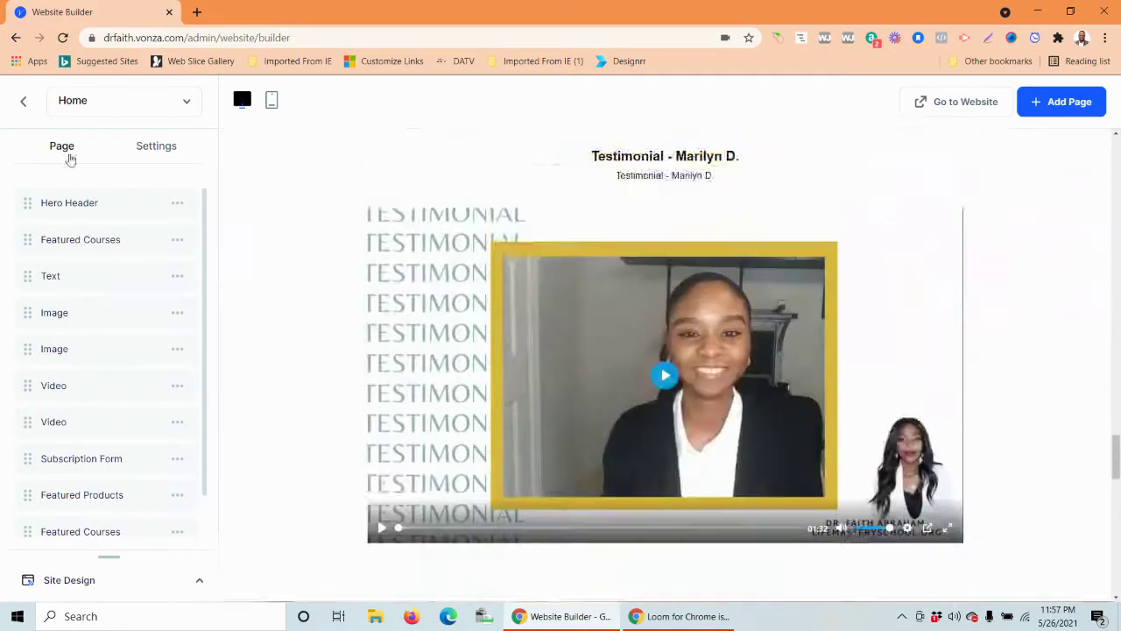
click(23, 101)
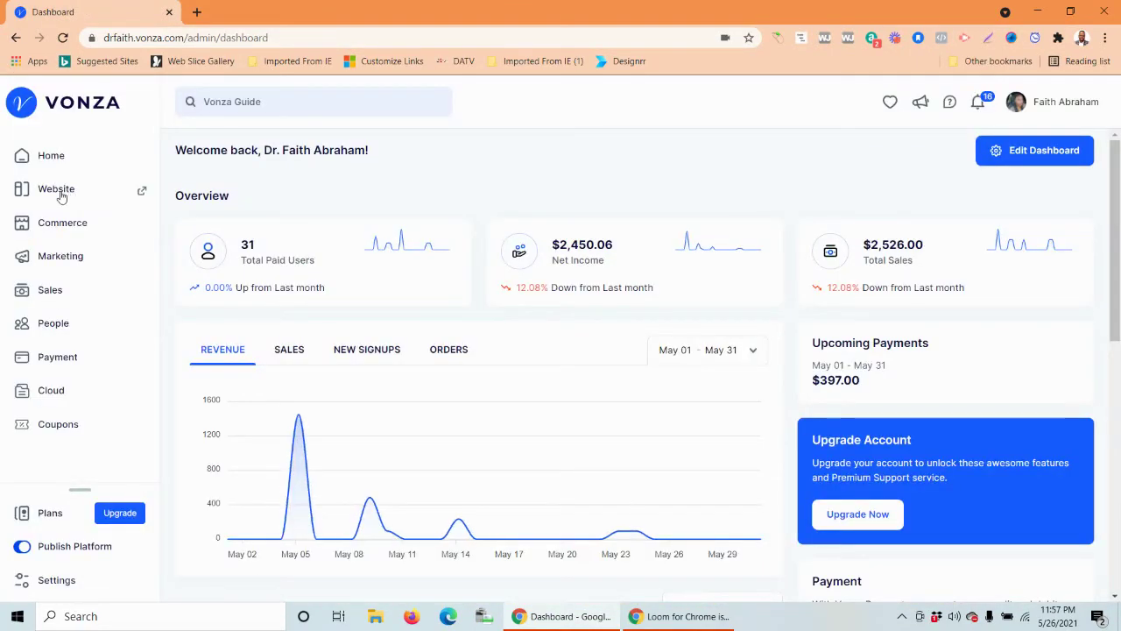
click(70, 189)
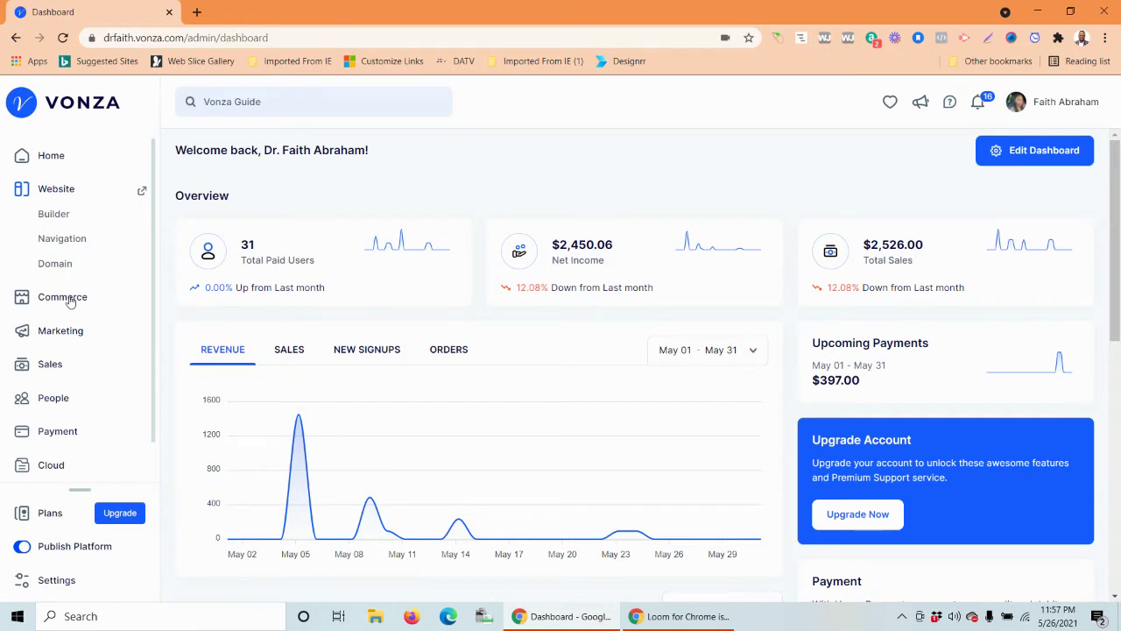
- Browse Commerce Courses, then show the Products list with '10 ways to grow your coaching business'
click(69, 300)
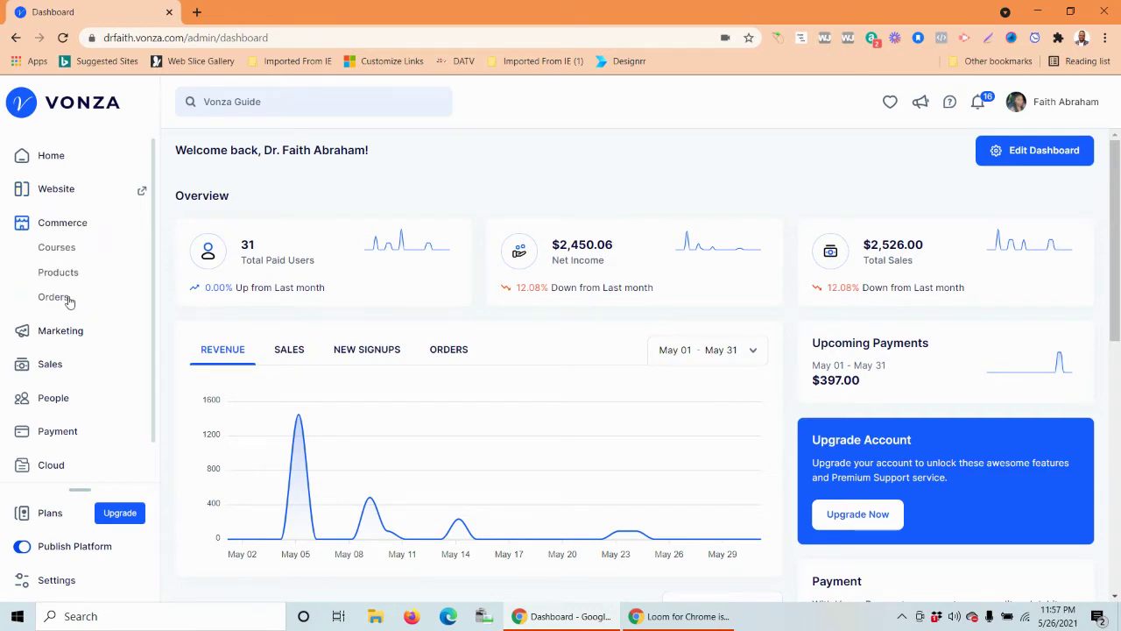
click(64, 250)
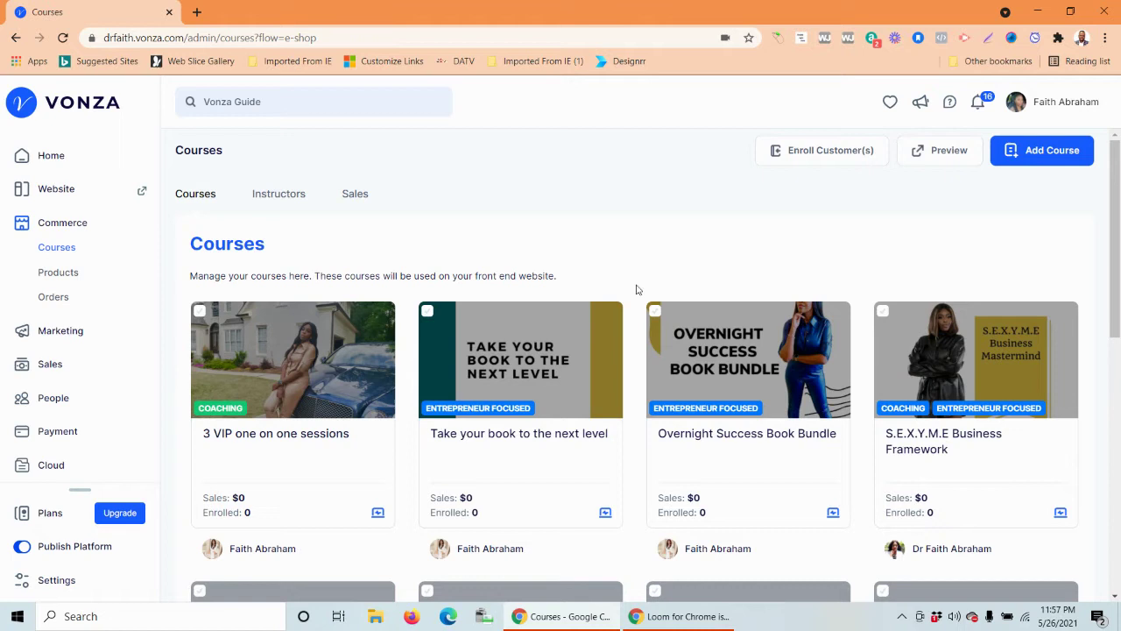
click(76, 277)
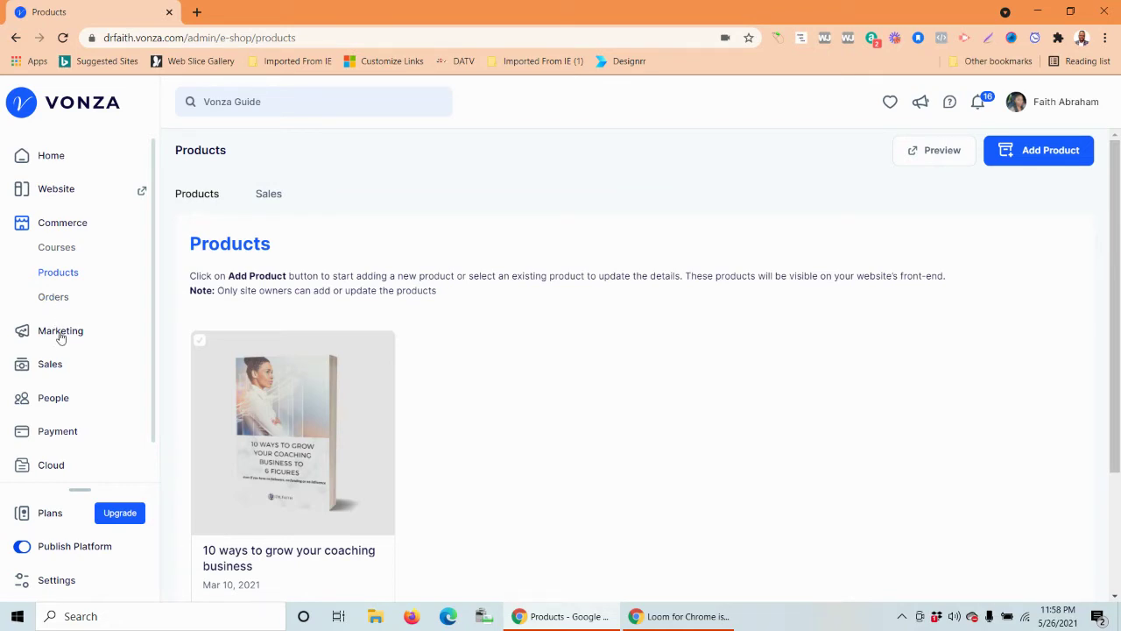
- Show the Marketing Funnels page listing the 'Life Mastery School DELUXE' funnel
click(64, 333)
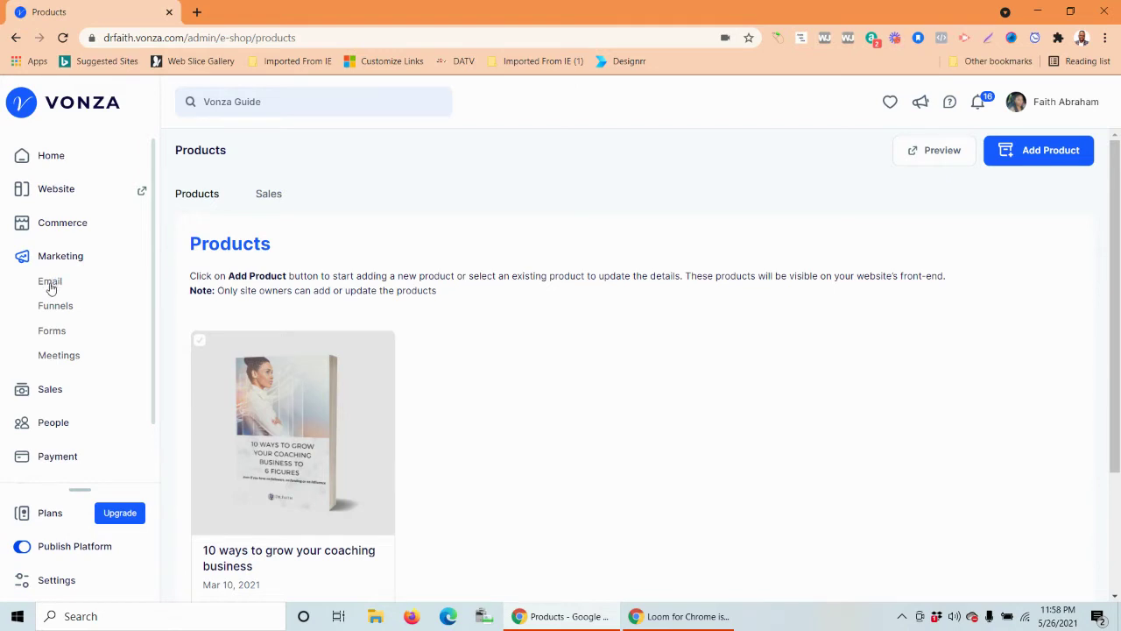
click(55, 307)
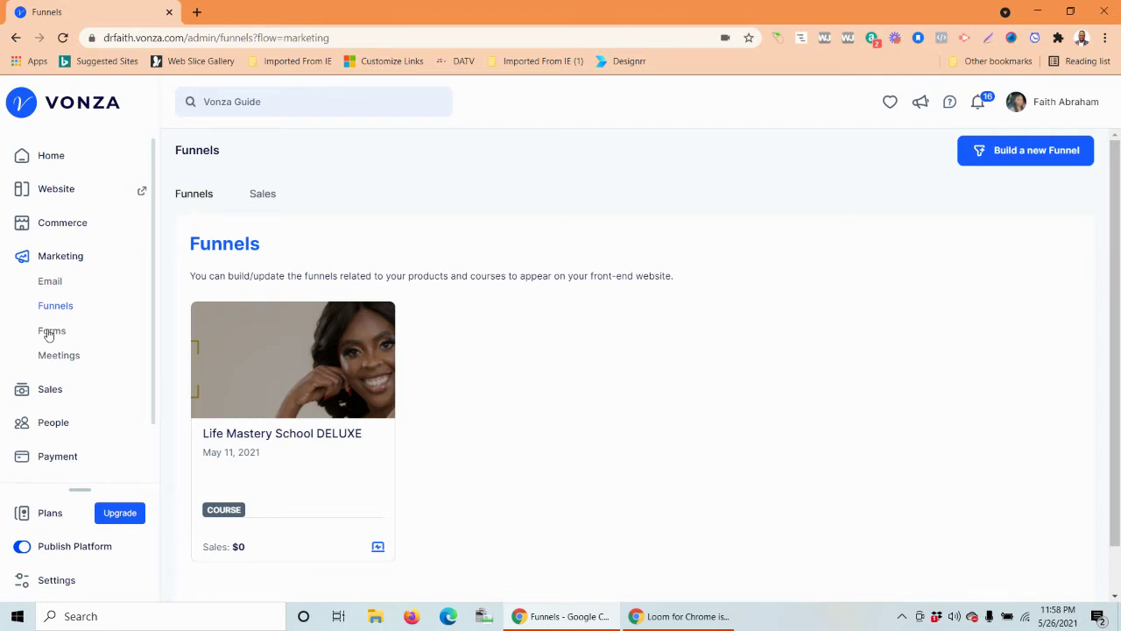
- View Marketing Forms, then the Meetings list with '3 45 minute strategy sessions'
click(50, 333)
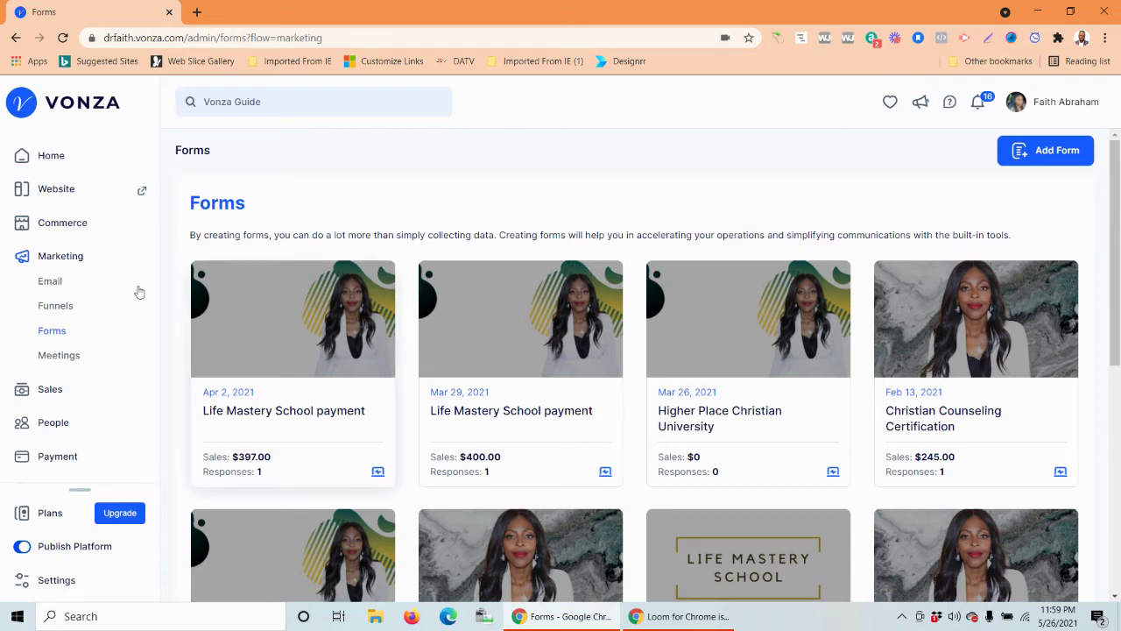
click(64, 357)
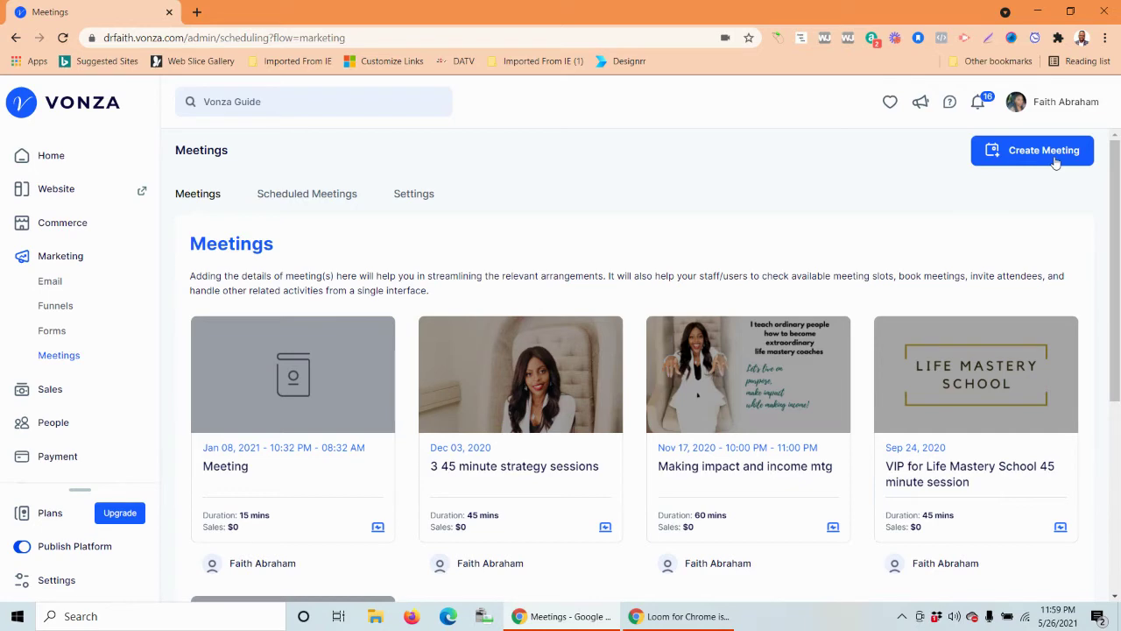
- View Sales Transactions ($2,526.00 total) and expand People to reveal Customers and Contacts
click(48, 396)
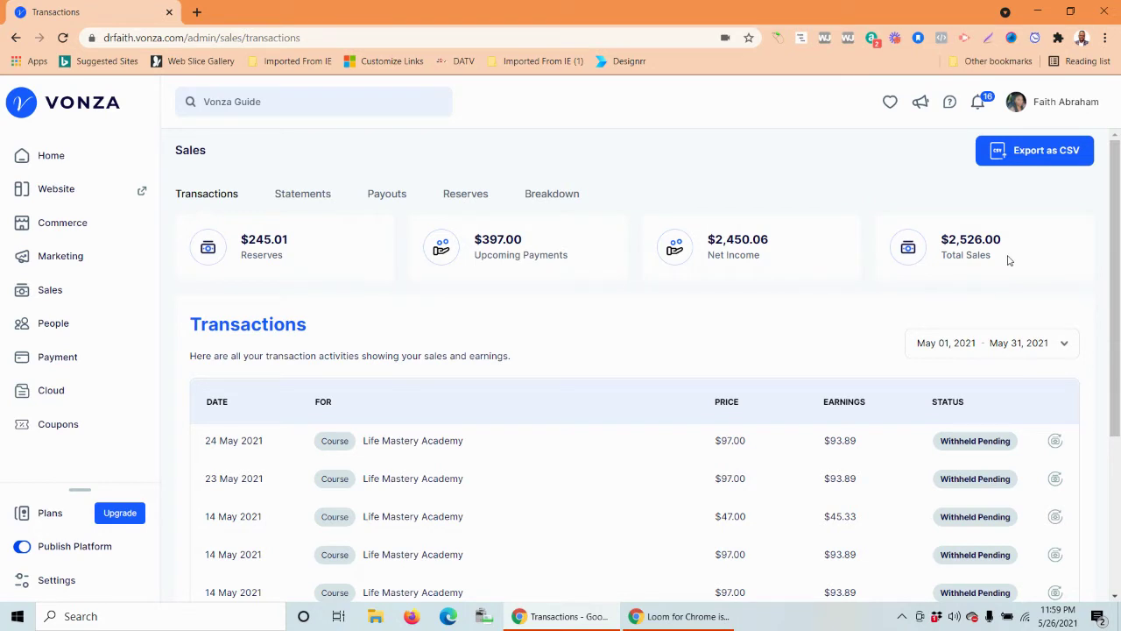
click(61, 325)
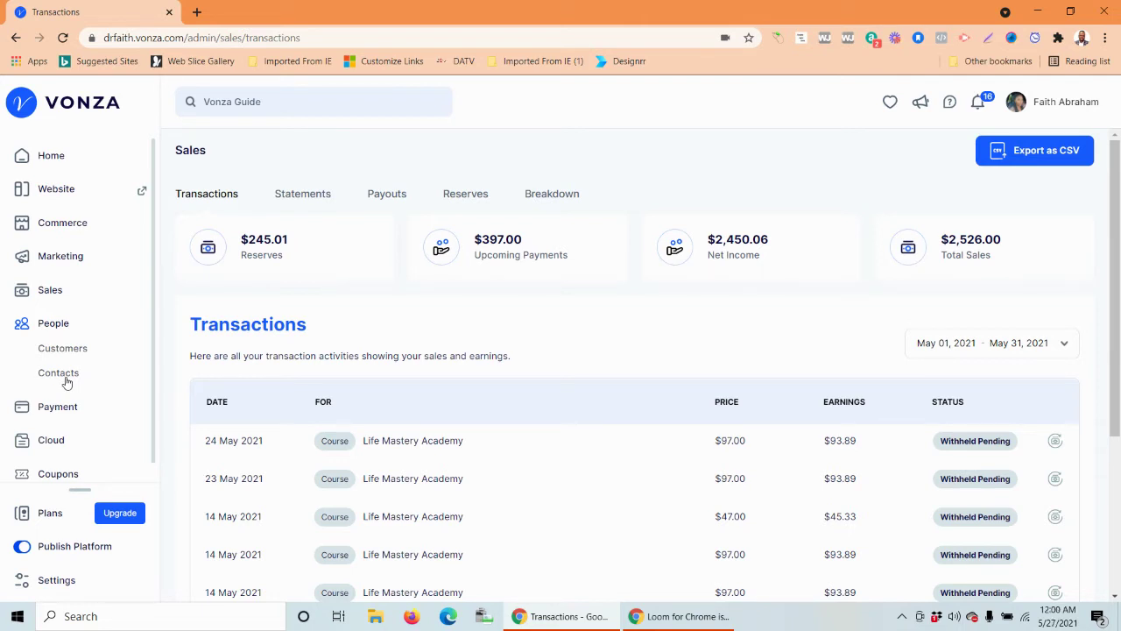
scroll(156, 326, down, 1)
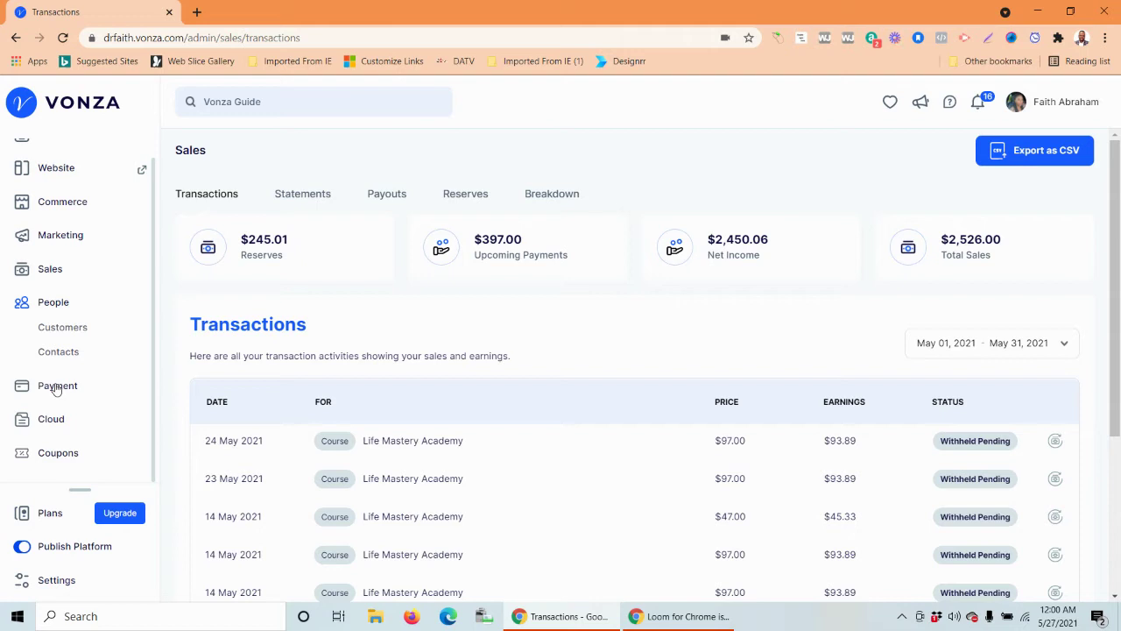
- View manual payments, then the Cloud Drive with 'My Work Laptop' and the coaching presentation
click(56, 389)
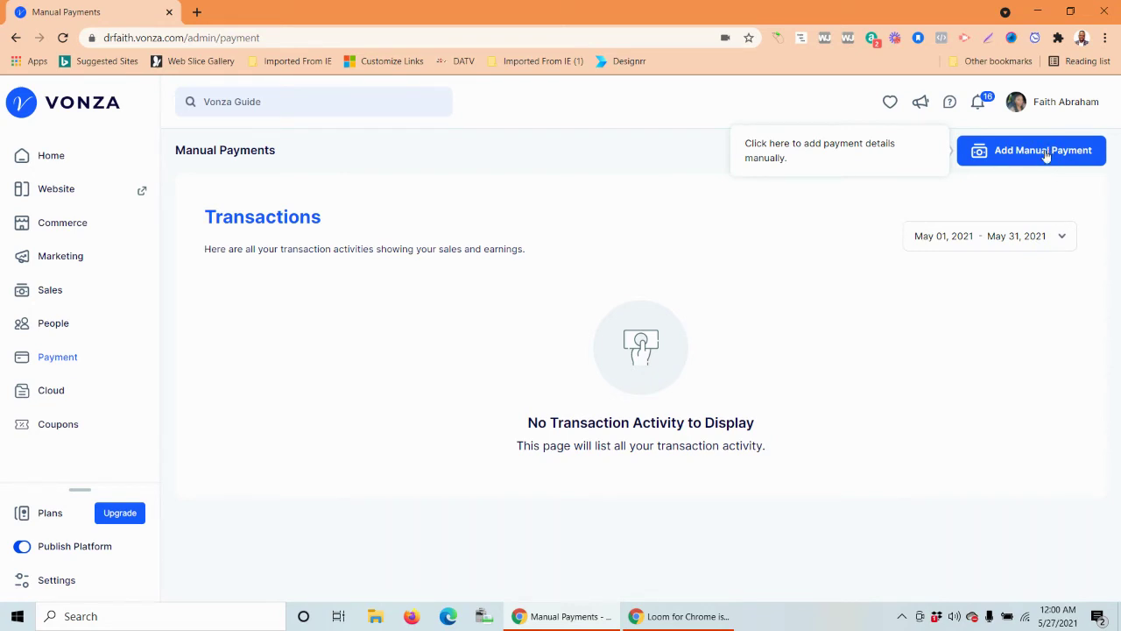
click(59, 397)
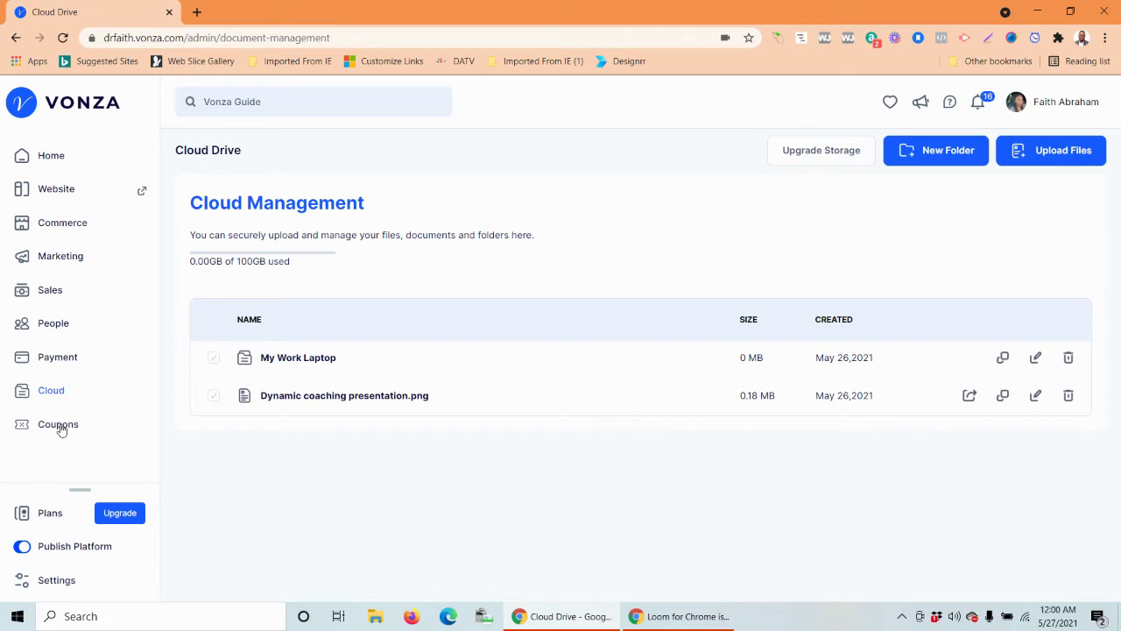
- Check the Coupons list, then view Subscription Plans with Business at $399/month current
click(58, 425)
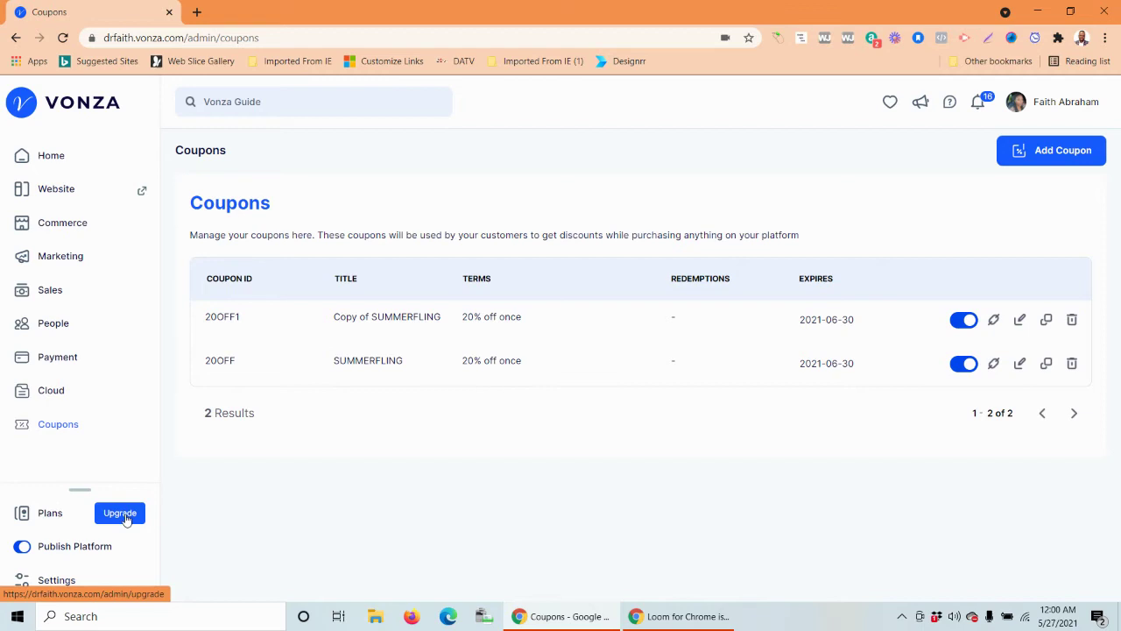
click(41, 520)
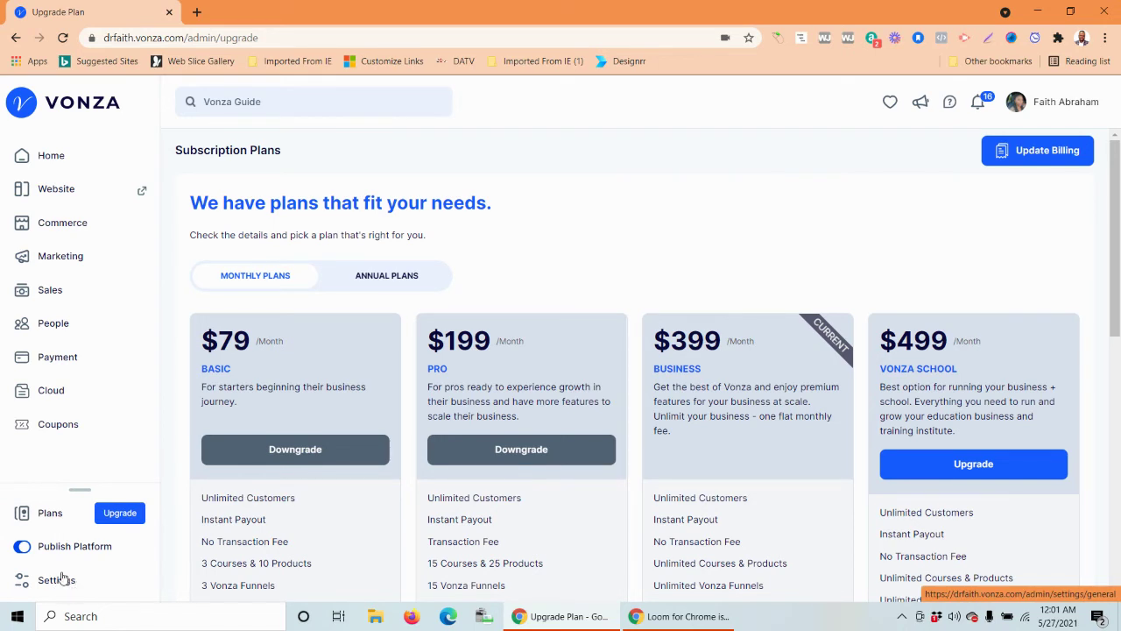
- Review the General, Profile and Payment settings tabs, ending on the Billing card and address fields
click(62, 585)
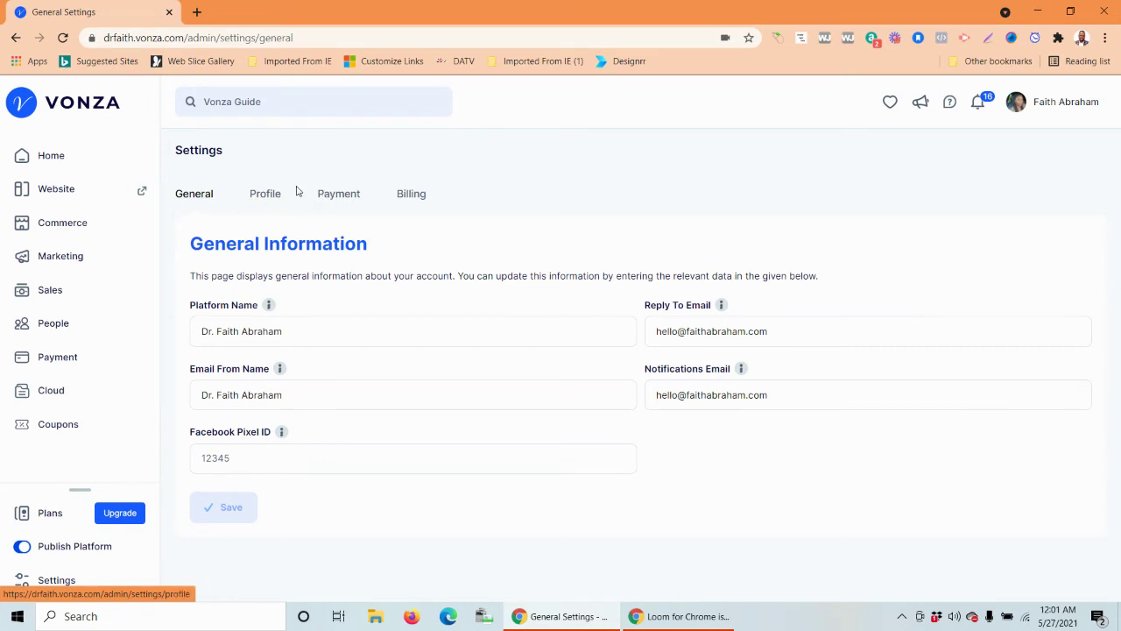
click(267, 204)
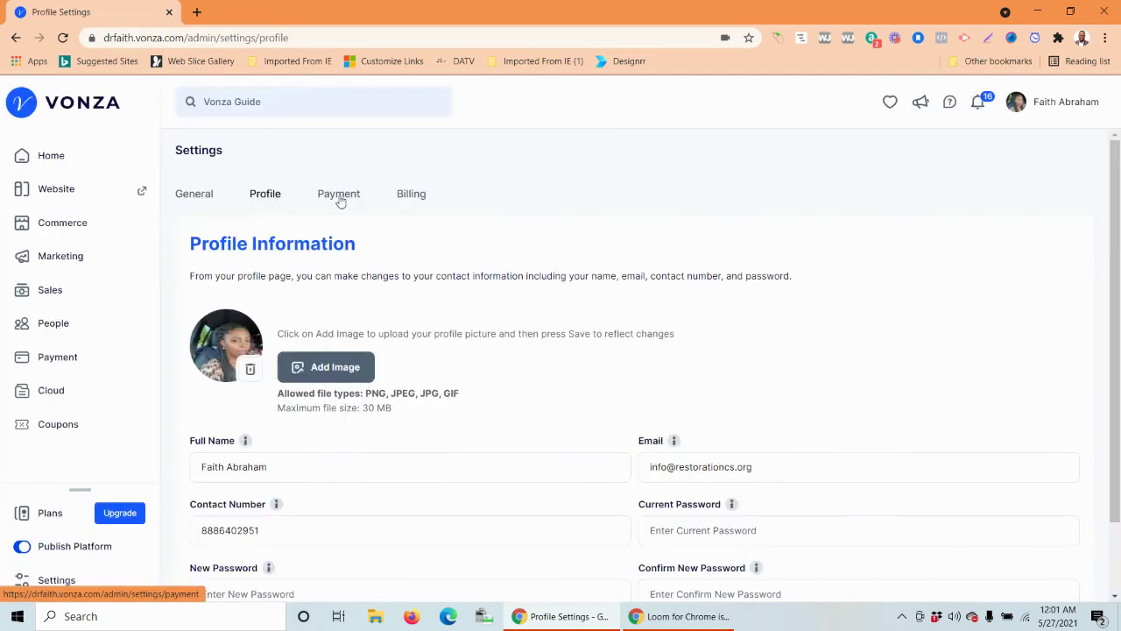
scroll(603, 467, down, 2)
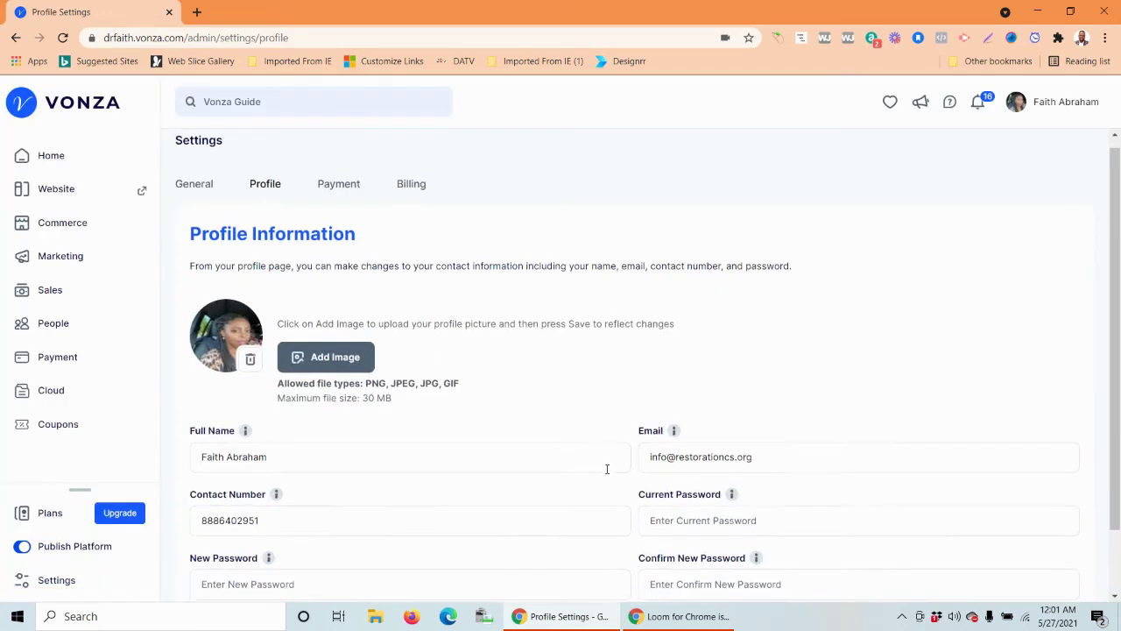
scroll(280, 445, up, 2)
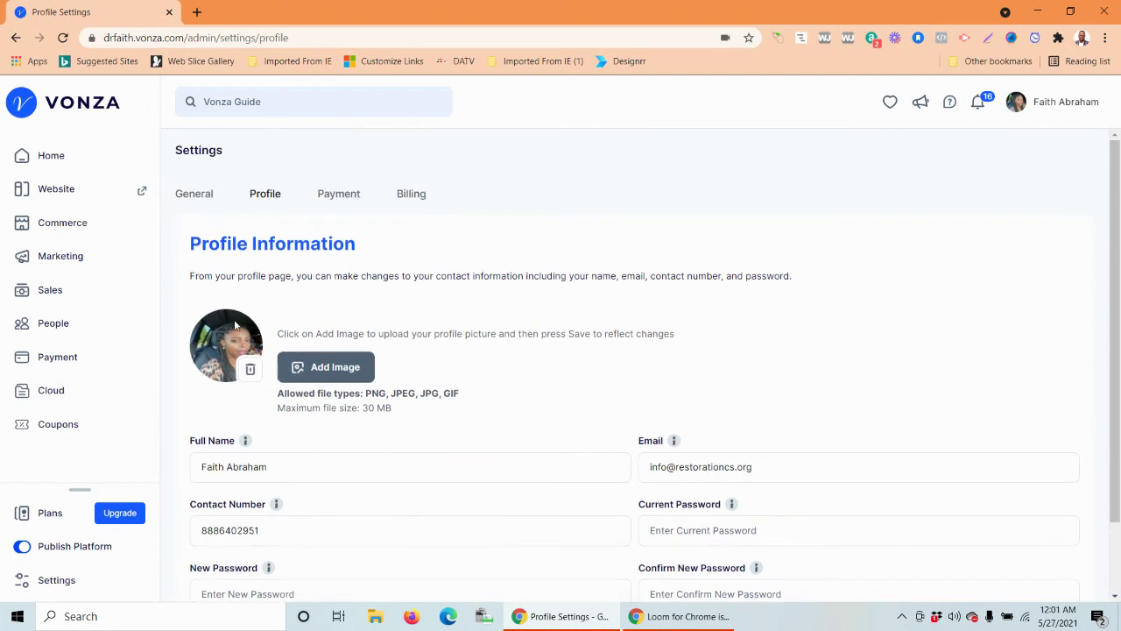
click(349, 198)
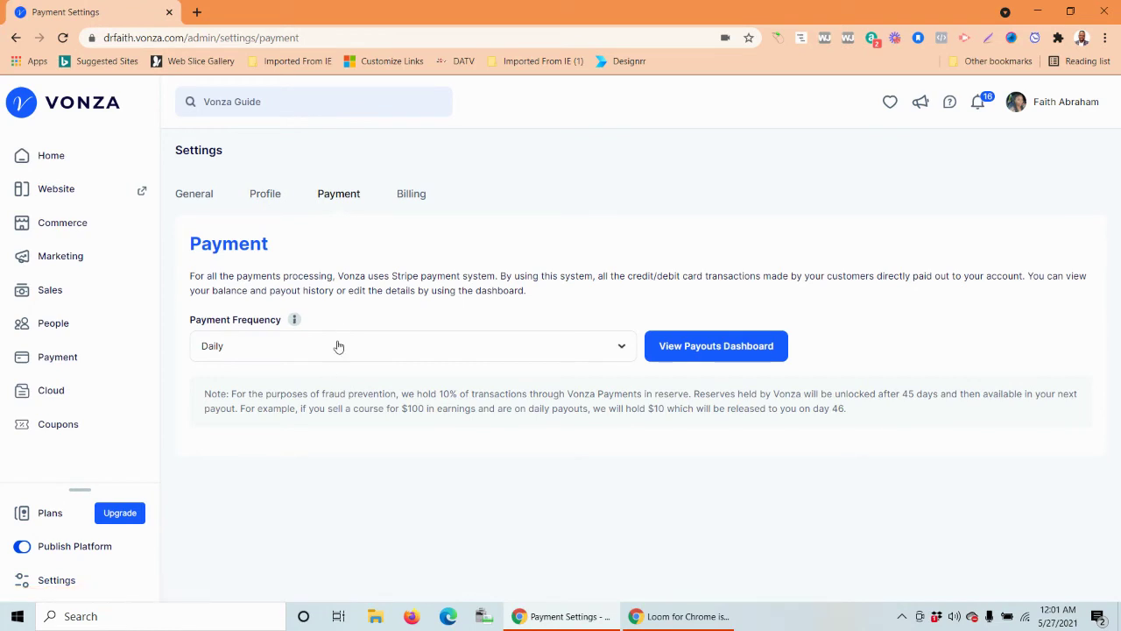
click(423, 200)
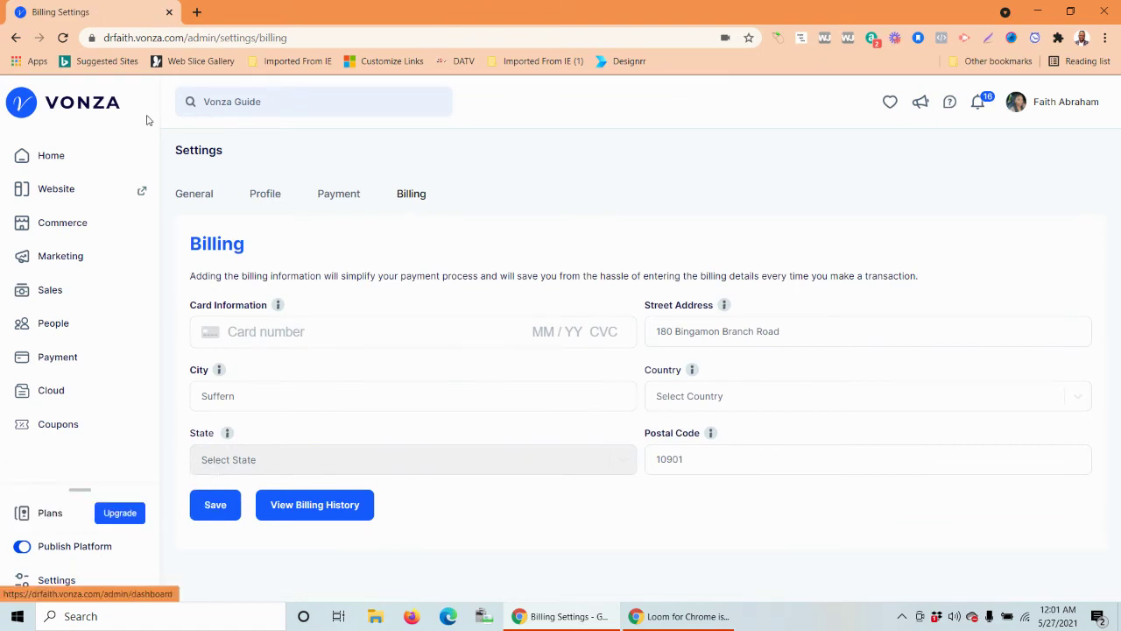
- Back on the dashboard, search the Vonza Guide for 'life mastery' and dismiss the results
click(44, 159)
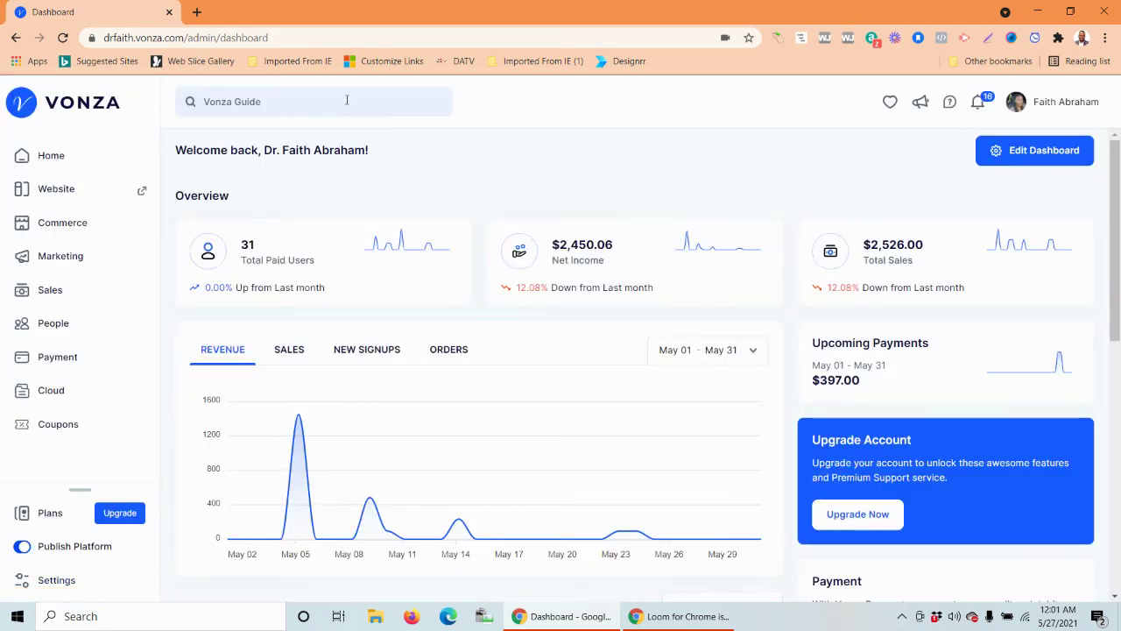
click(225, 101)
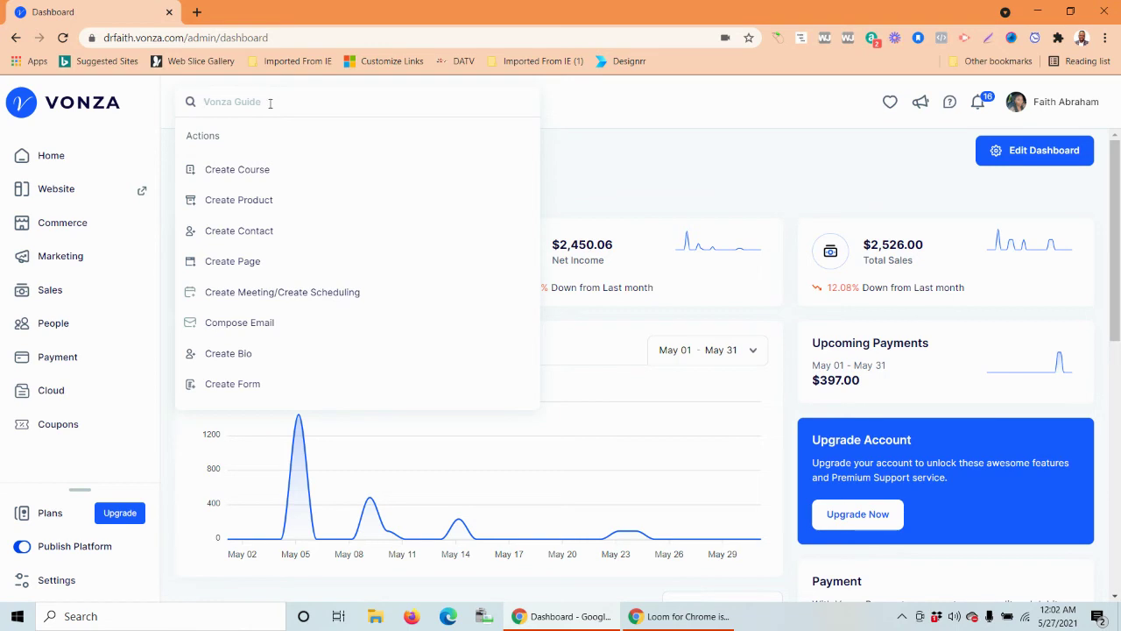
text(life ma)
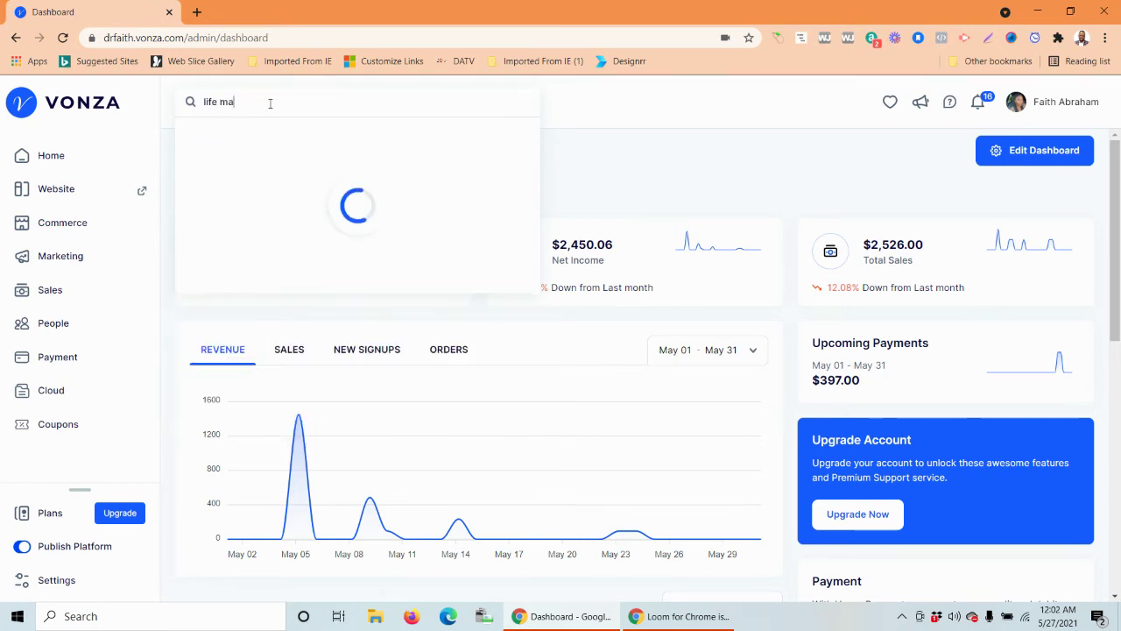
text(stery)
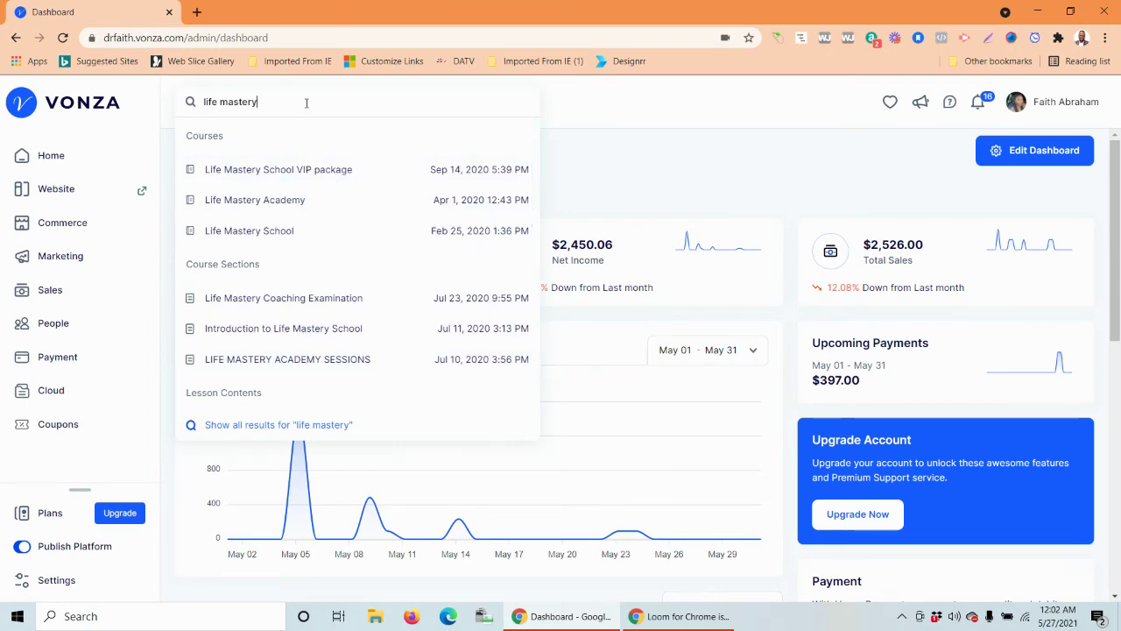
click(727, 163)
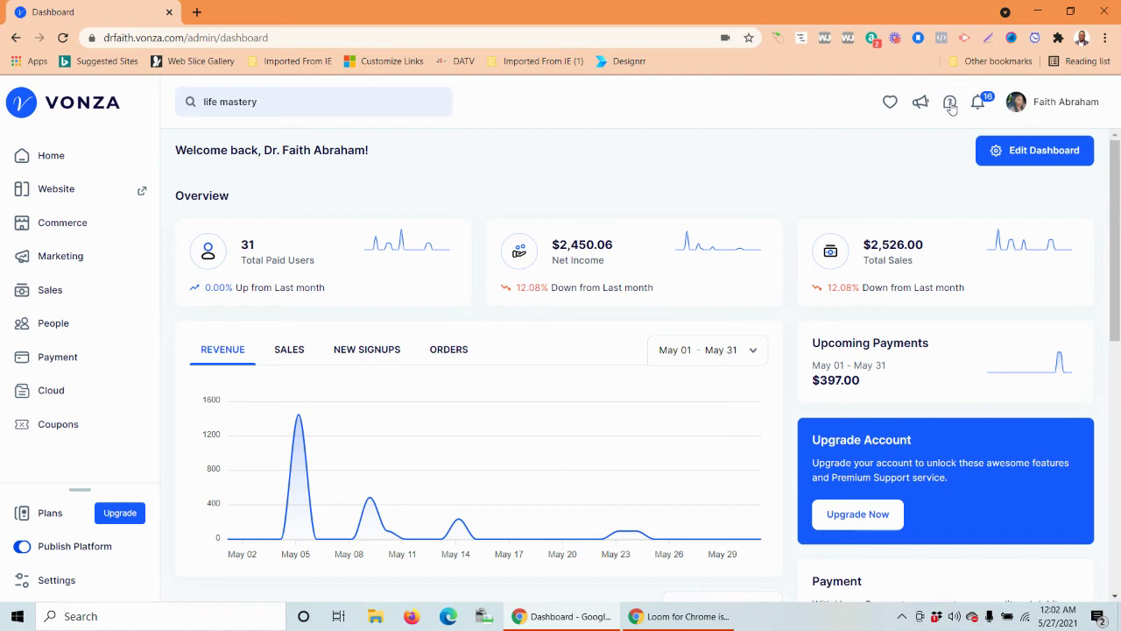
- Check the help (?) options, then list widget toggles like Revenue Per User, Analytics and Orders
click(951, 104)
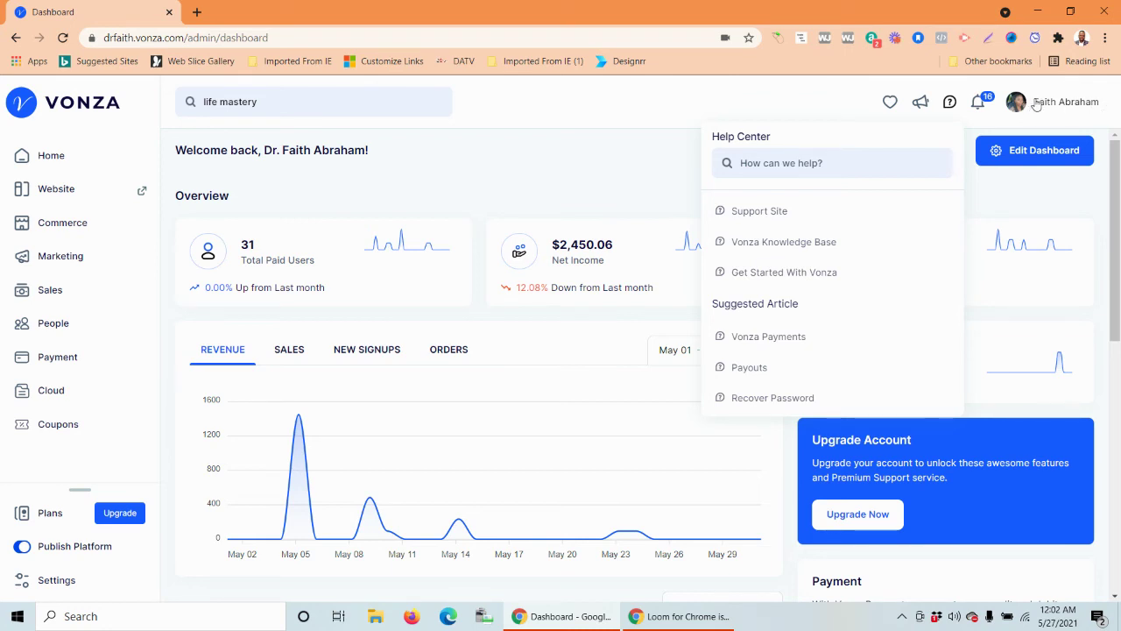
click(1041, 156)
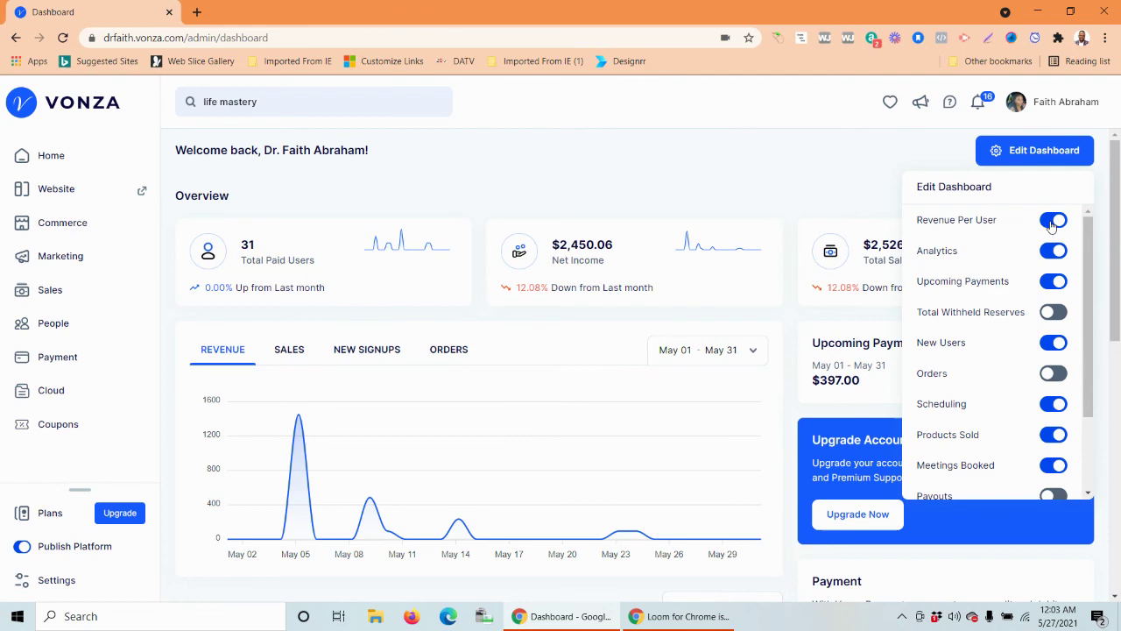
- Turn off the Upcoming Payments and other dashboard widget toggles, then close the Edit Dashboard panel
click(1058, 246)
click(1051, 252)
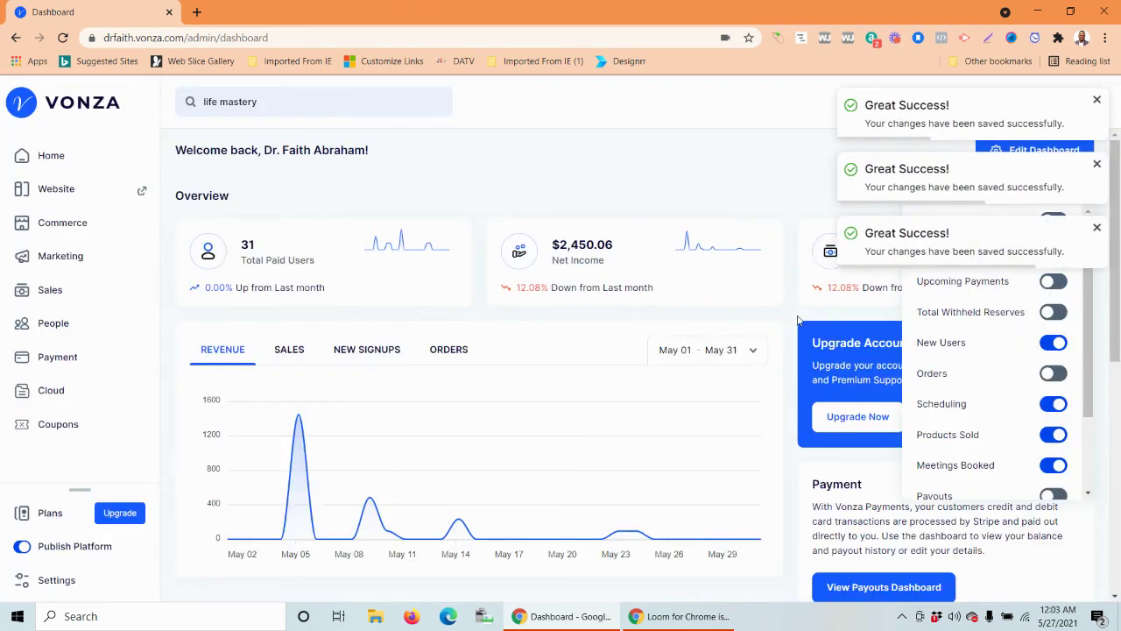
click(867, 315)
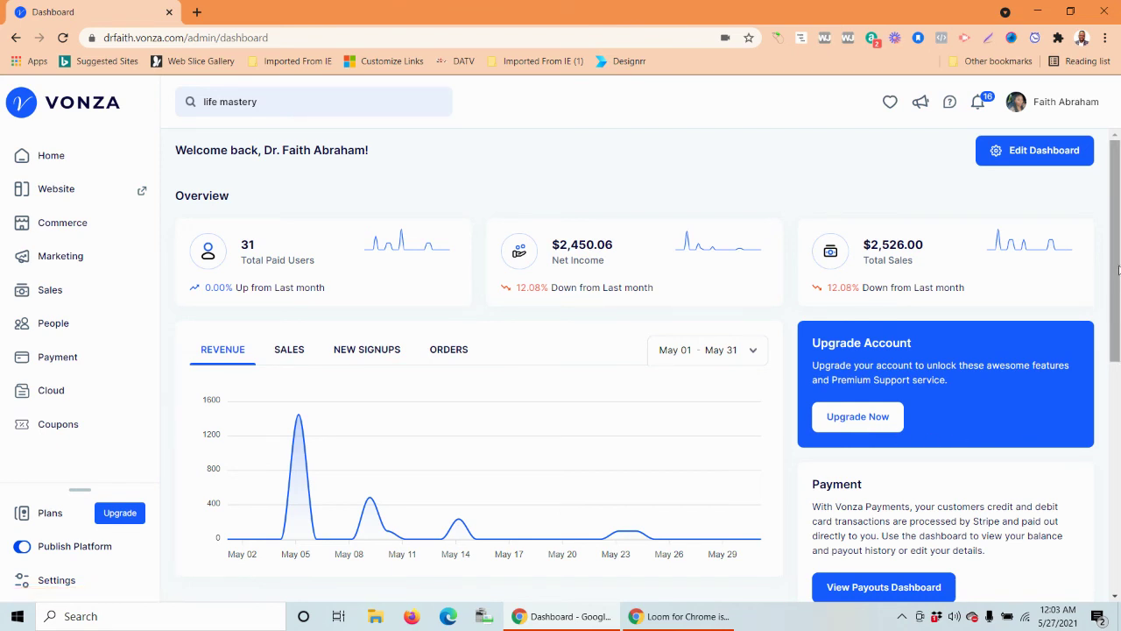
drag(1118, 271, 1092, 380)
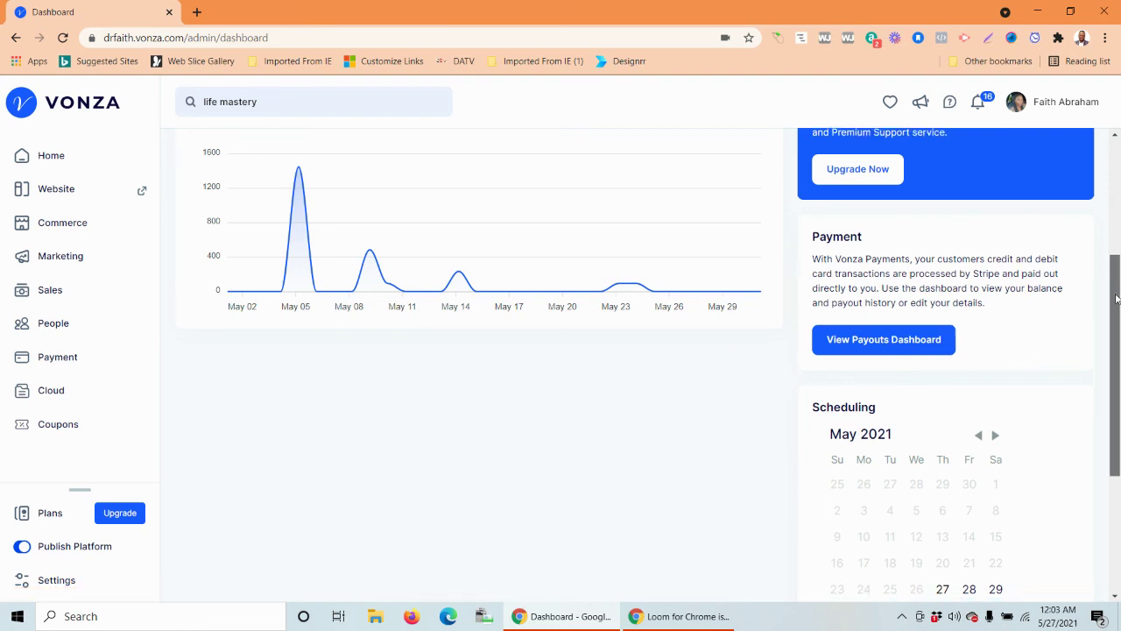
drag(1116, 302, 1088, 421)
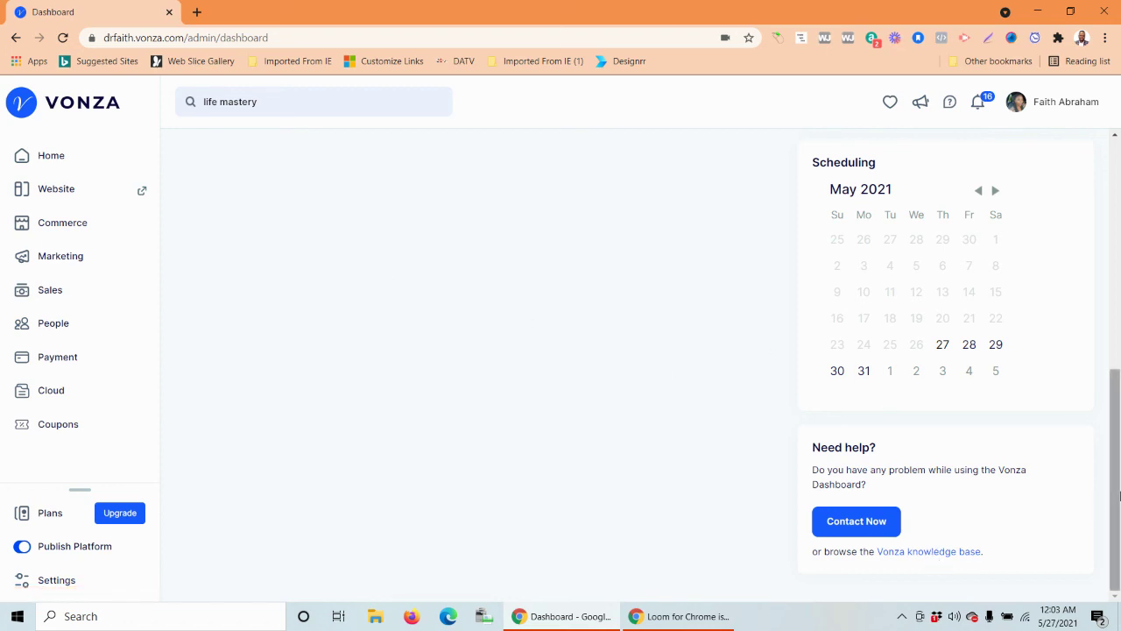
drag(1115, 497, 1116, 263)
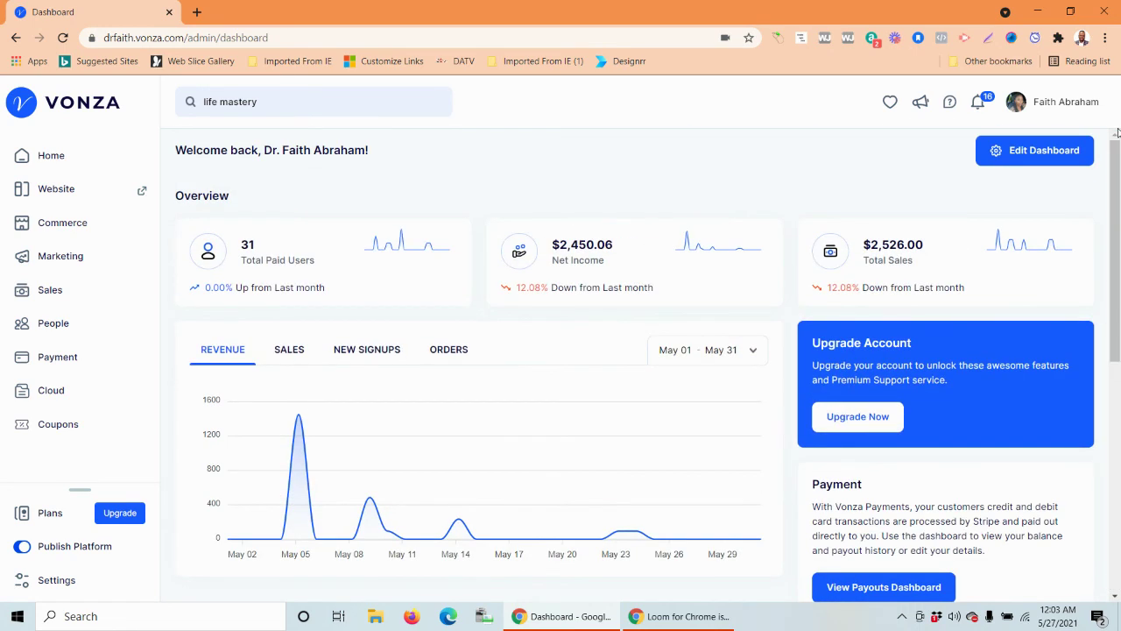